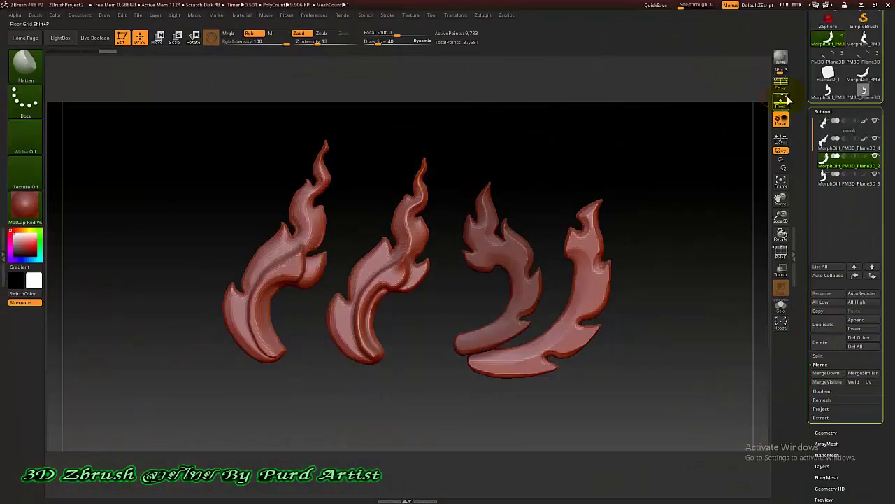
Make PM3D_Plane3D_1 the active tool, placing the flat plane over the flame reference drawing.
mouse_move(863, 91)
left_click(855, 91)
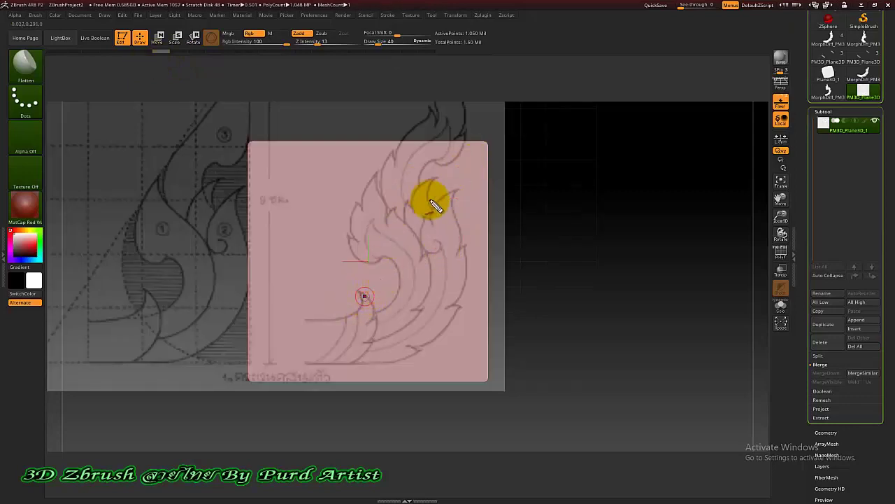
Zoom the view in on the plane and the flame reference drawing behind it.
mouse_move(431, 200)
left_mouse_down()
mouse_move(430, 175)
mouse_move(396, 216)
mouse_move(426, 250)
mouse_move(434, 211)
left_mouse_up()
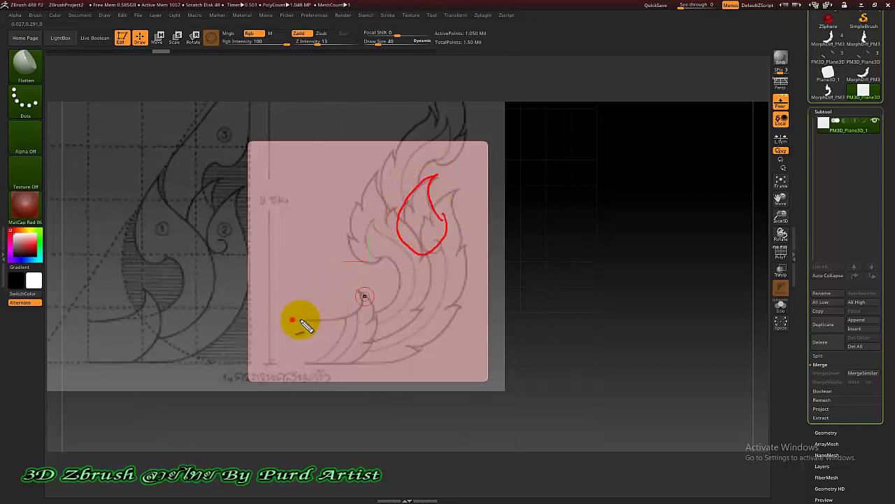
mouse_move(292, 319)
left_mouse_down()
mouse_move(360, 300)
mouse_move(358, 282)
mouse_move(372, 326)
mouse_move(352, 356)
mouse_move(288, 366)
left_mouse_up()
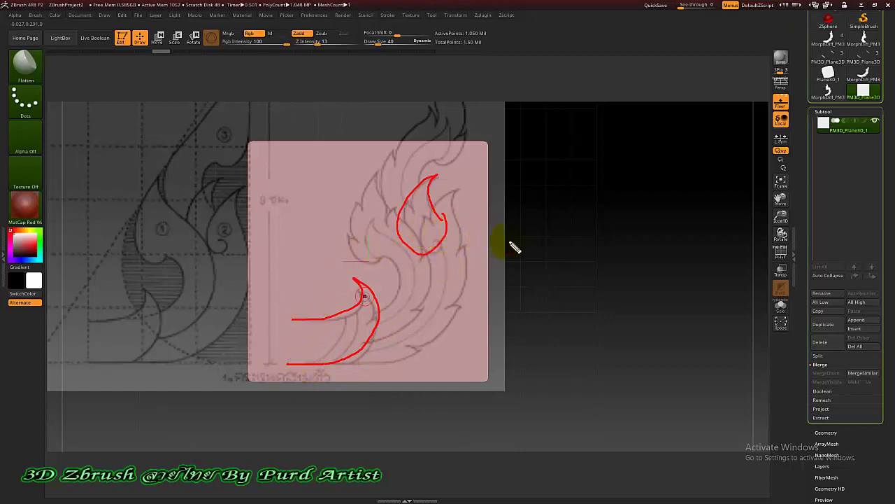
mouse_move(514, 243)
left_mouse_down()
mouse_move(429, 229)
mouse_move(463, 257)
left_mouse_up()
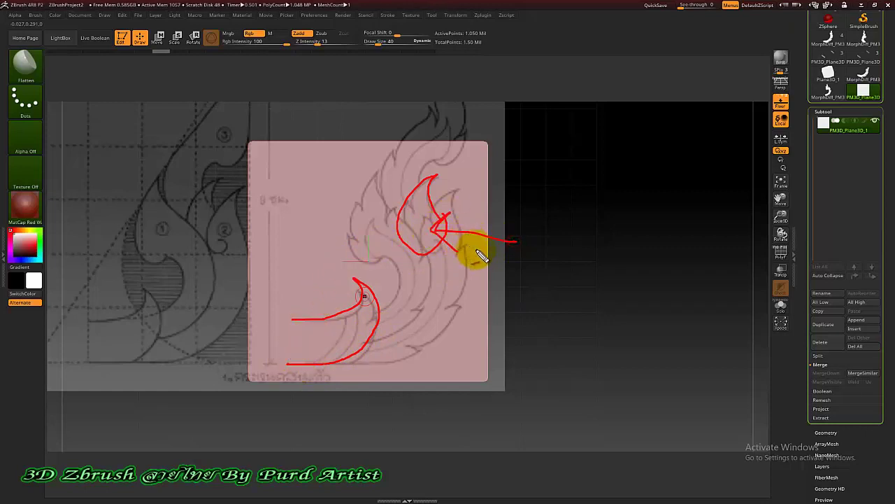
key("Escape")
right_click_drag(445, 207, 418, 234, "ctrl")
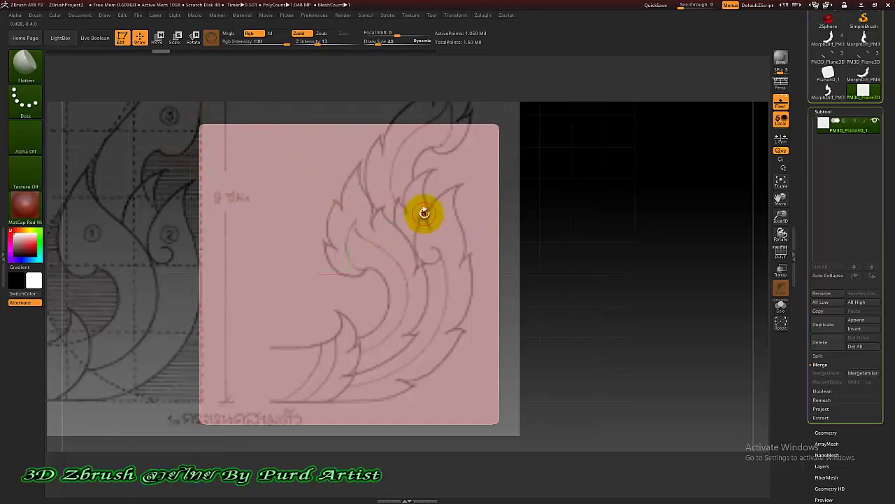
Expand Morph Target in the Tool palette and switch to freehand lasso masking.
scroll(799, 341, "down", 3)
scroll(803, 314, "down", 2)
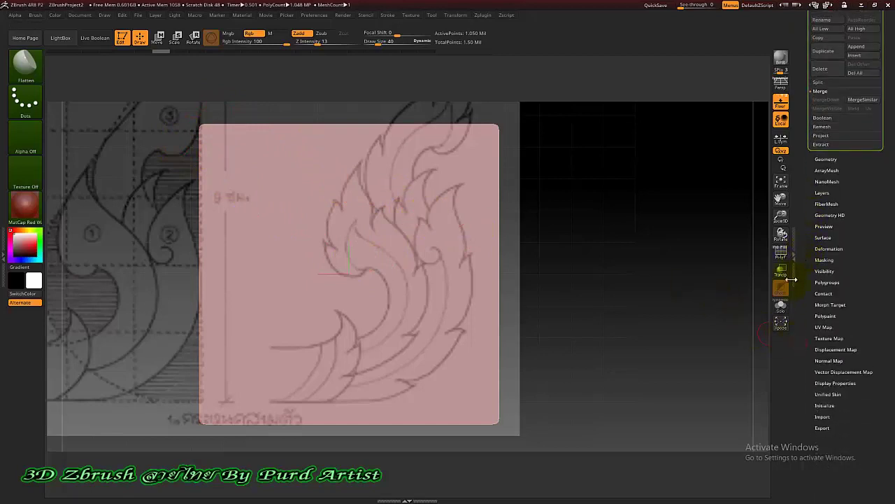
left_click(823, 305)
scroll(811, 280, "down", 5)
scroll(815, 315, "up", 3)
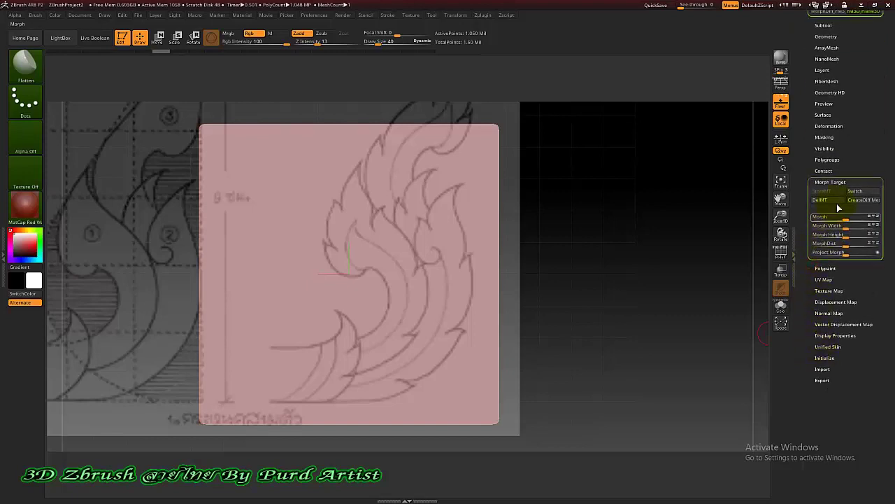
scroll(805, 164, "up", 1)
left_click_drag(472, 241, 411, 222, "ctrl")
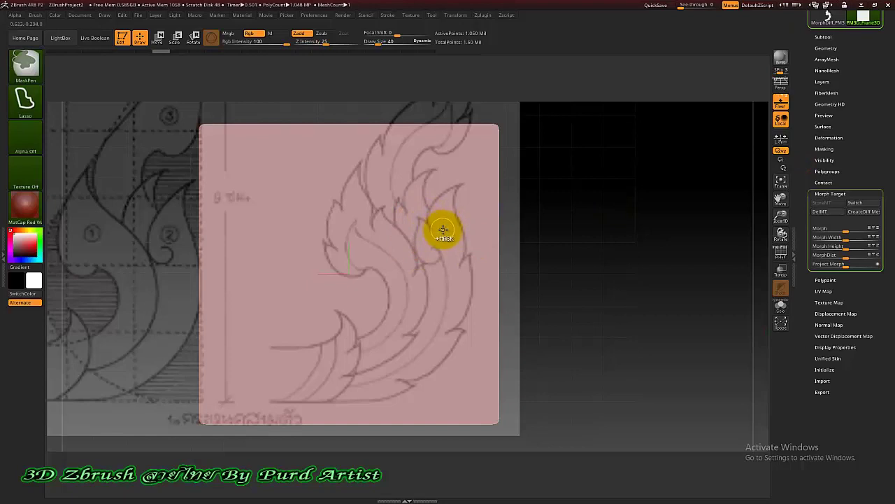
Lasso-mask the upper flame tongue, tip and lower part, following the reference outline.
mouse_move(442, 230)
left_mouse_down("ctrl")
mouse_move(436, 172)
mouse_move(409, 224)
left_mouse_up("ctrl")
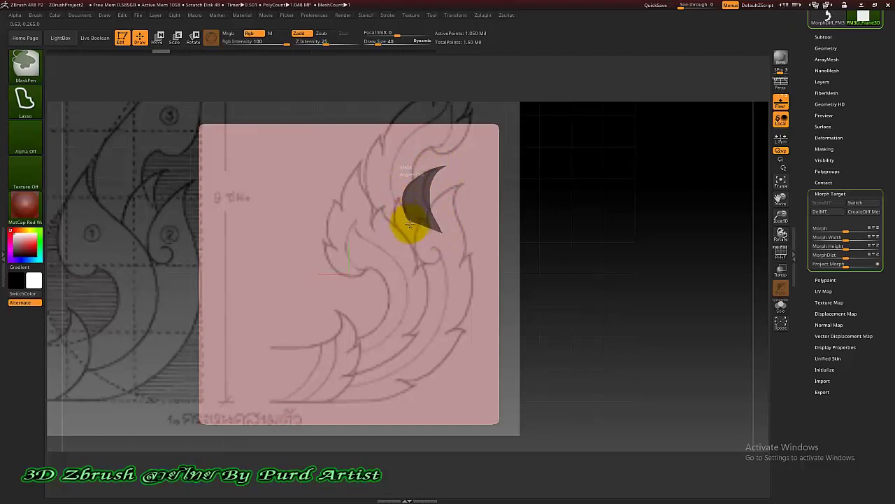
left_click_drag(409, 224, 420, 235, "ctrl")
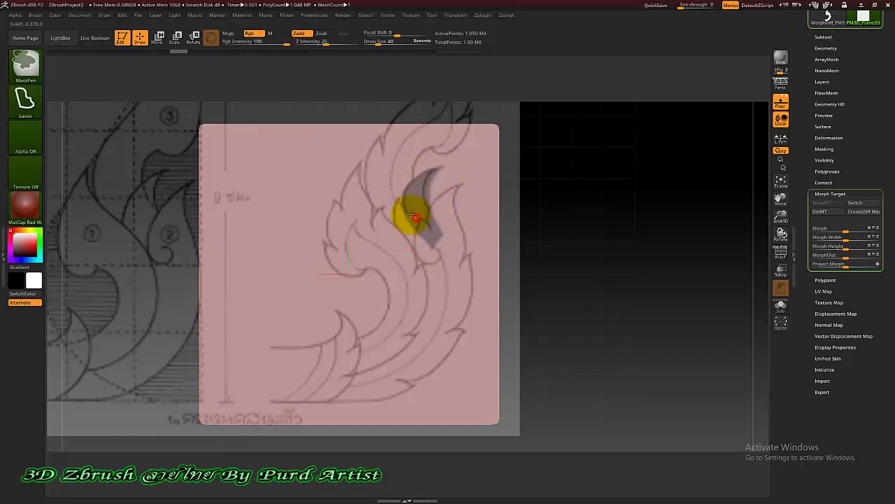
left_click_drag(392, 204, 425, 273, "ctrl")
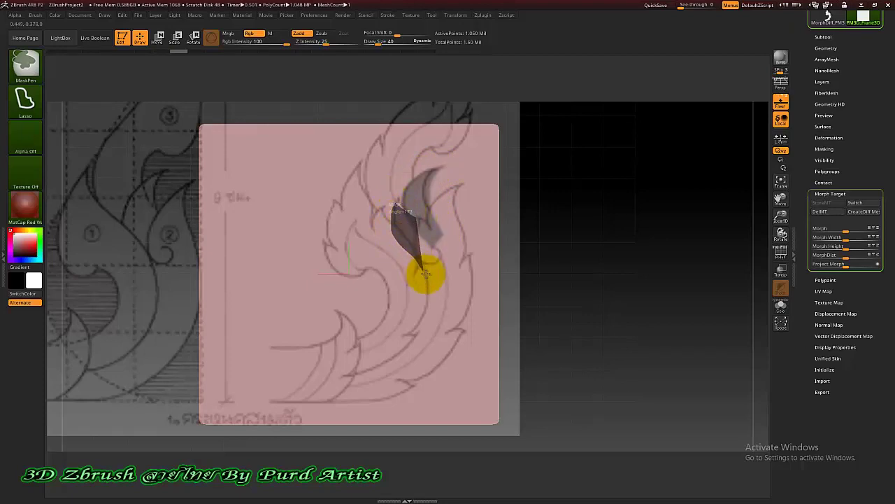
left_click_drag(425, 273, 436, 218, "ctrl")
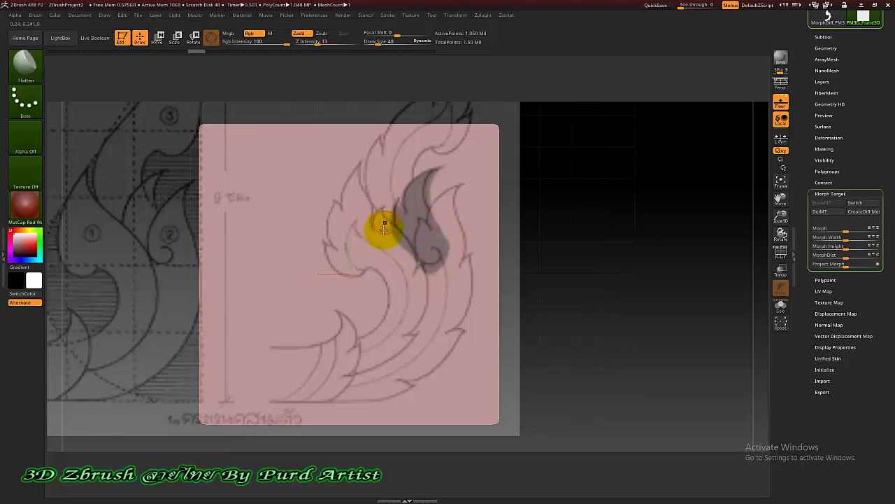
Hide the reference floor, turn the plane to check the mask, then restore the reference.
left_click(780, 104)
left_click_drag(553, 222, 539, 219)
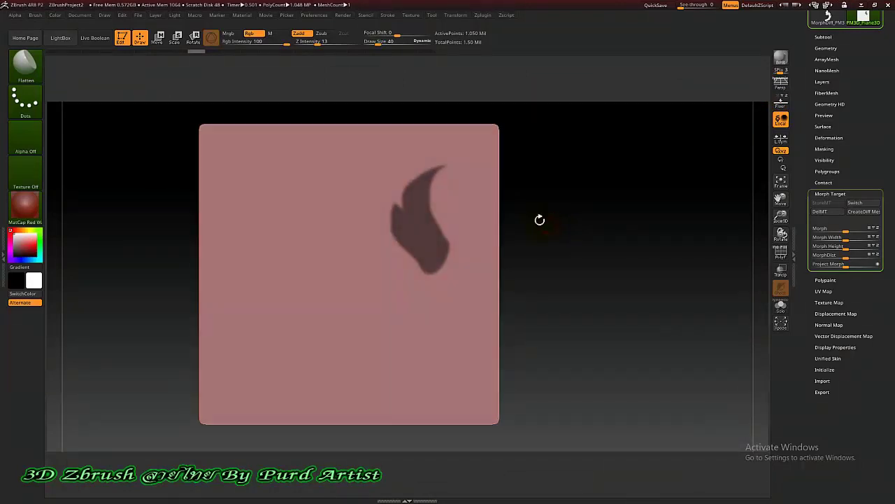
left_click(781, 104)
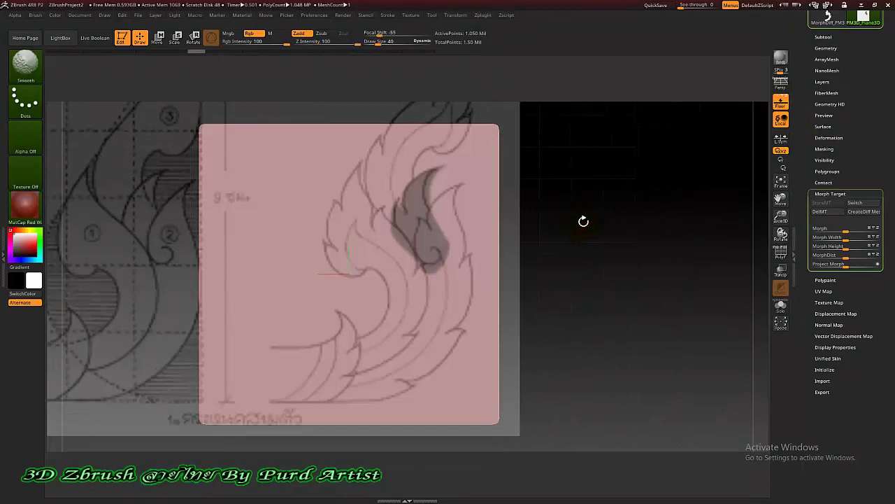
Lasso-mask the lower flame tongue traced from the reference drawing.
left_click_drag(406, 286, 334, 296)
key("ctrl")
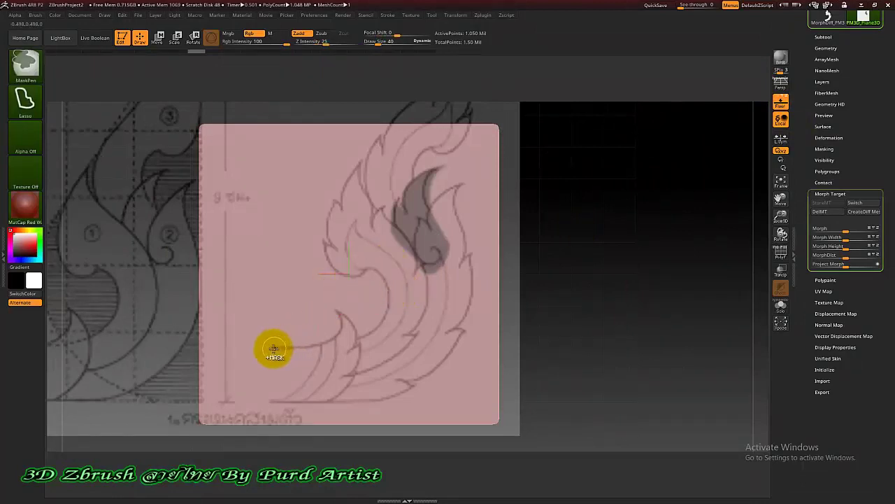
mouse_move(262, 346)
left_mouse_down("ctrl")
mouse_move(324, 335)
mouse_move(354, 294)
mouse_move(343, 305)
mouse_move(356, 326)
mouse_move(340, 360)
mouse_move(240, 380)
mouse_move(346, 356)
mouse_move(322, 377)
mouse_move(316, 370)
mouse_move(356, 339)
mouse_move(323, 402)
mouse_move(235, 386)
mouse_move(289, 344)
left_mouse_up("ctrl")
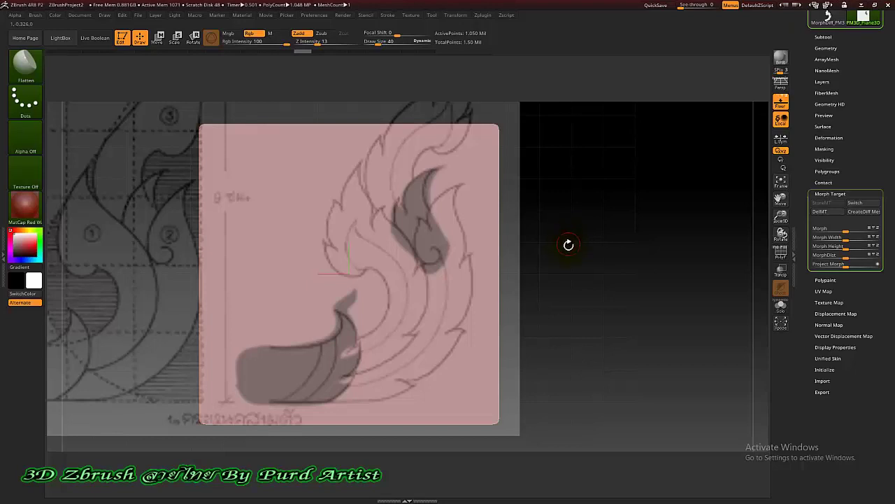
Hide the reference floor and invert the mask so both flame shapes are unmasked.
left_click(779, 103)
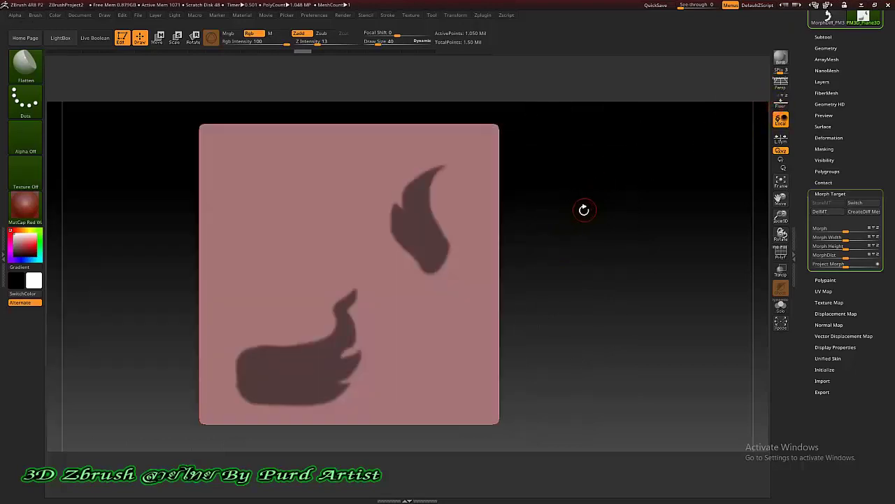
left_click_drag(583, 206, 564, 245)
key("ctrl")
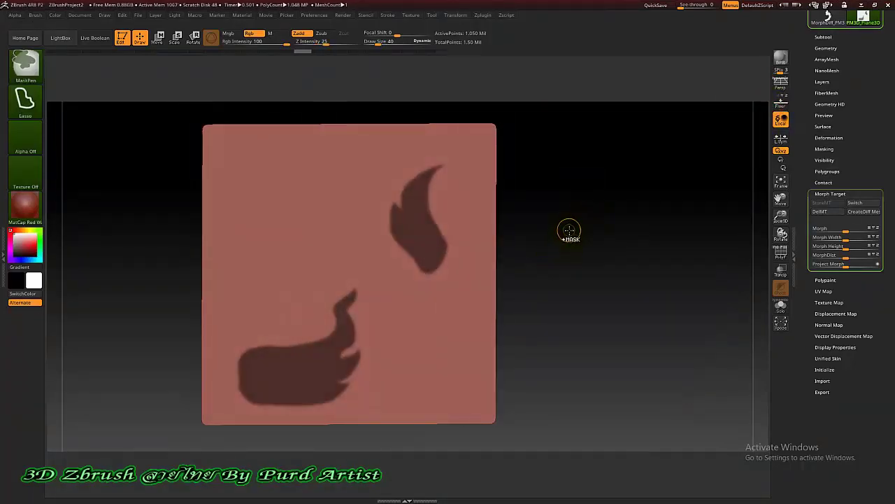
left_click(565, 218, "ctrl")
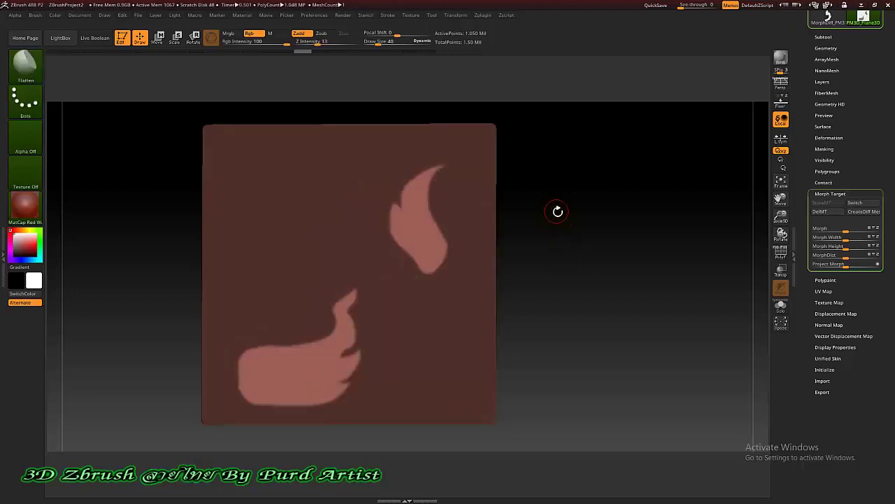
left_click(158, 40)
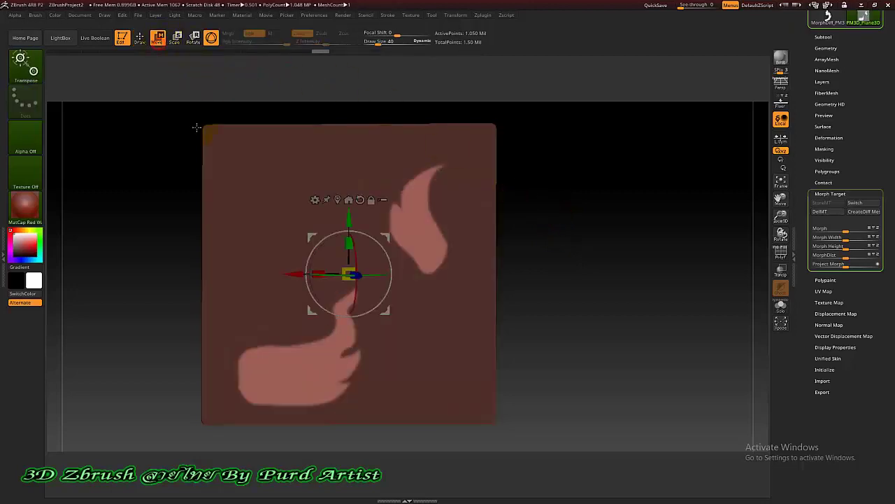
Tilt the view and pull the two unmasked flame shapes out into thick solids.
left_click_drag(153, 228, 147, 235)
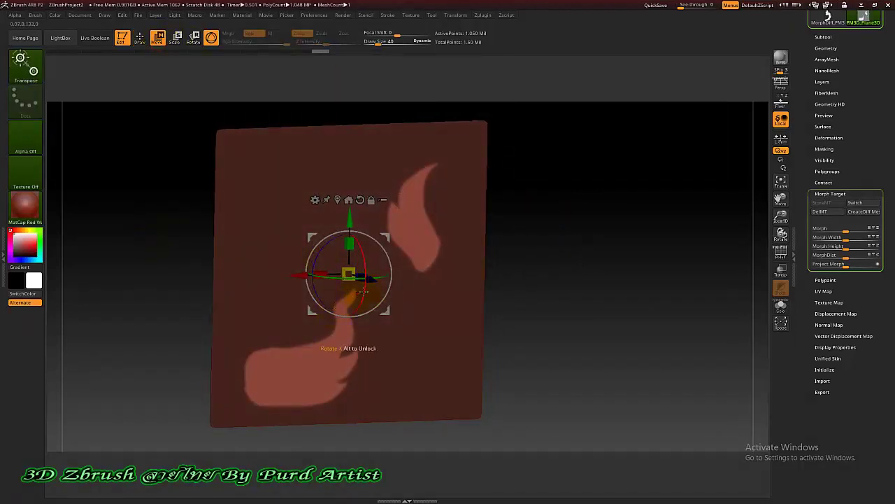
left_click_drag(371, 278, 405, 305)
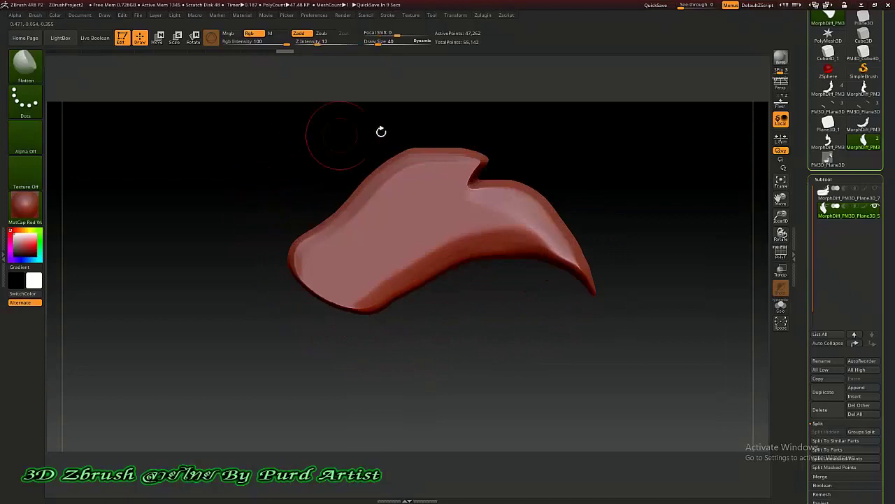
Smooth the dented edges, lower-left edge and tip of the flame piece, then frame it.
left_click_drag(801, 253, 807, 187)
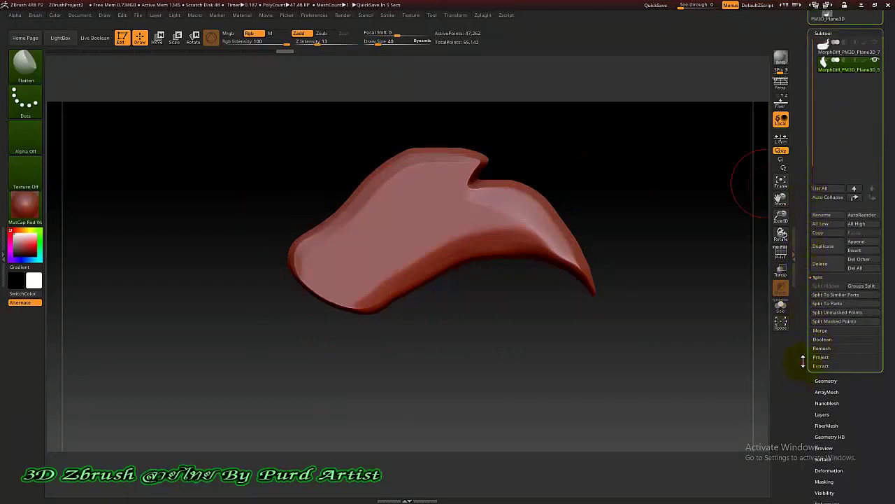
left_click_drag(803, 361, 816, 279)
left_click(818, 272)
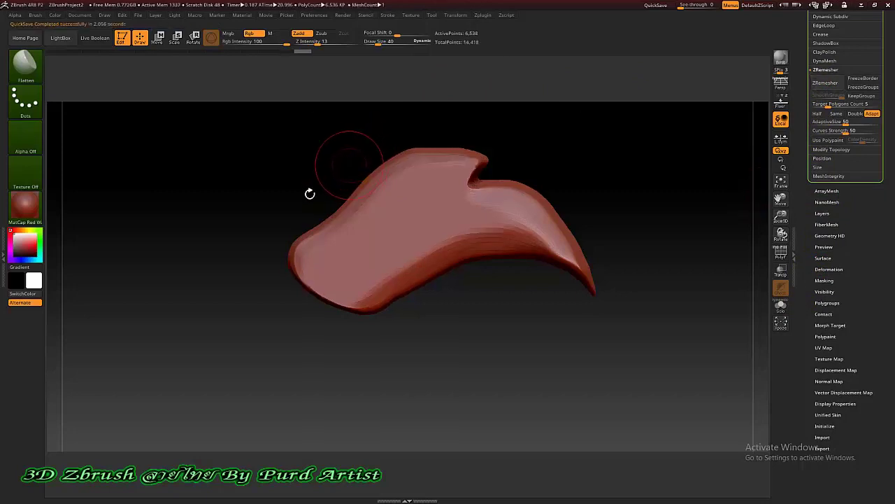
key("shift")
mouse_move(312, 243)
left_mouse_down("shift")
mouse_move(306, 250)
mouse_move(376, 186)
mouse_move(305, 256)
mouse_move(363, 304)
left_mouse_up("shift")
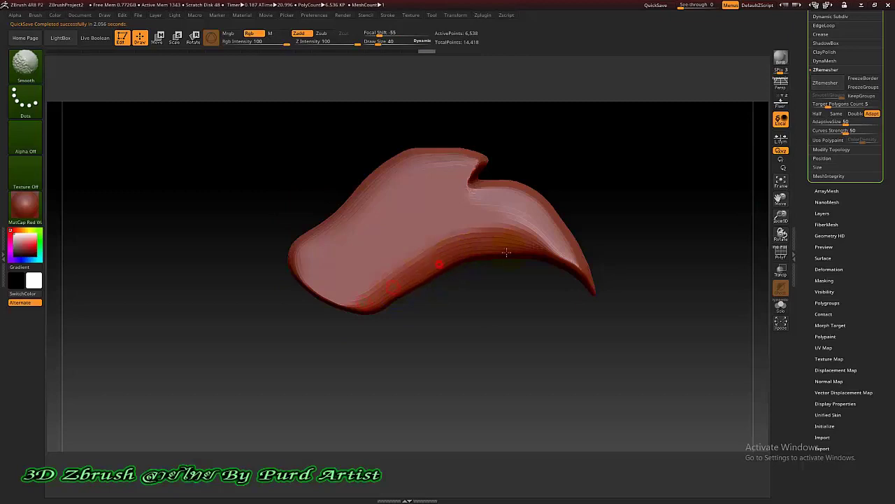
mouse_move(478, 250)
left_mouse_down("shift")
mouse_move(350, 296)
mouse_move(330, 254)
mouse_move(300, 259)
mouse_move(312, 227)
left_mouse_up("shift")
key("f")
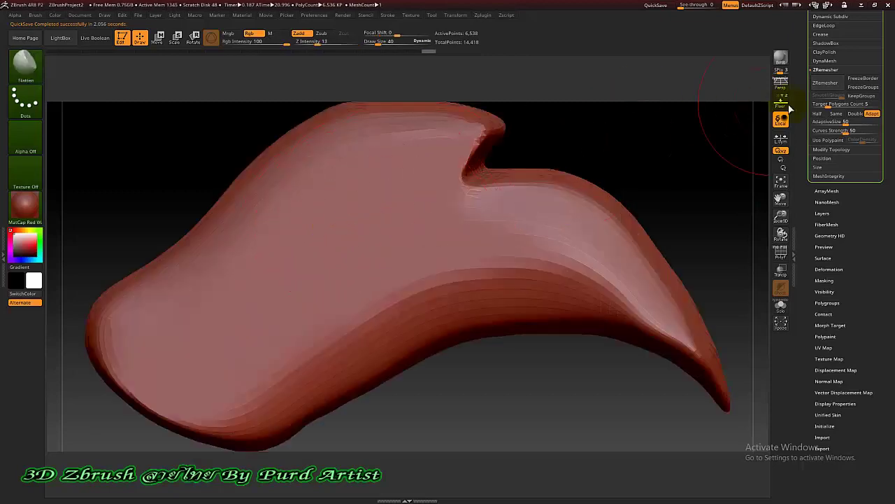
Smooth the remaining stepped surface, orbit to both flames, then select the ornamental panel tool.
left_click_drag(801, 123, 795, 176)
left_click(823, 195)
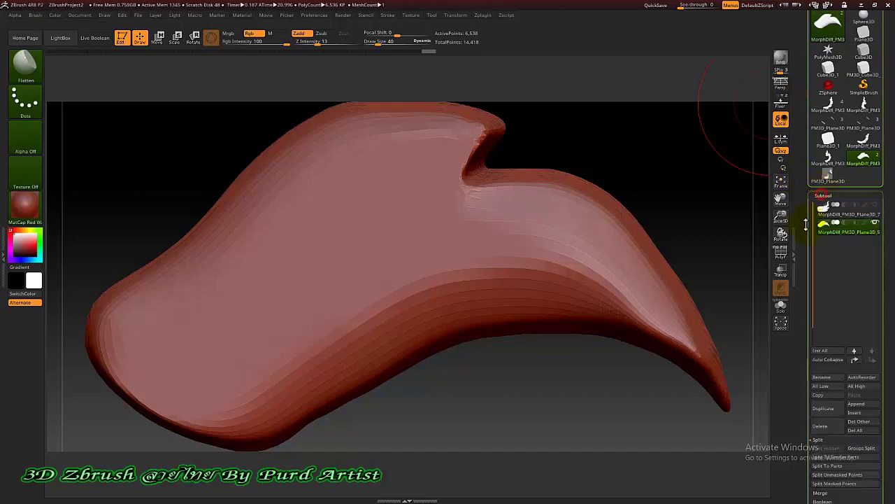
mouse_move(591, 209)
left_mouse_down("shift")
mouse_move(530, 233)
mouse_move(584, 214)
mouse_move(557, 217)
left_mouse_up("shift")
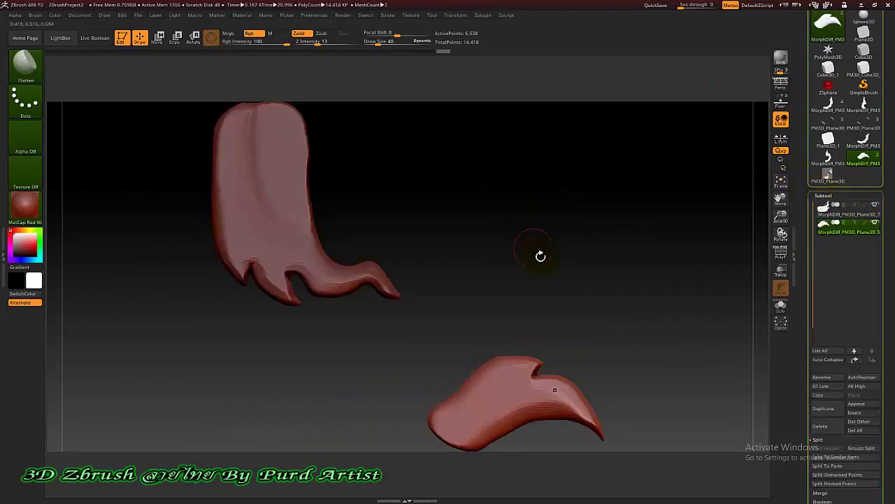
mouse_move(541, 256)
left_mouse_down()
mouse_move(568, 224)
mouse_move(522, 160)
left_mouse_up()
mouse_move(387, 375)
left_mouse_down()
mouse_move(409, 356)
mouse_move(466, 366)
left_mouse_up()
mouse_move(382, 361)
left_mouse_down()
mouse_move(356, 231)
mouse_move(365, 161)
mouse_move(399, 249)
mouse_move(361, 259)
mouse_move(419, 179)
left_mouse_up()
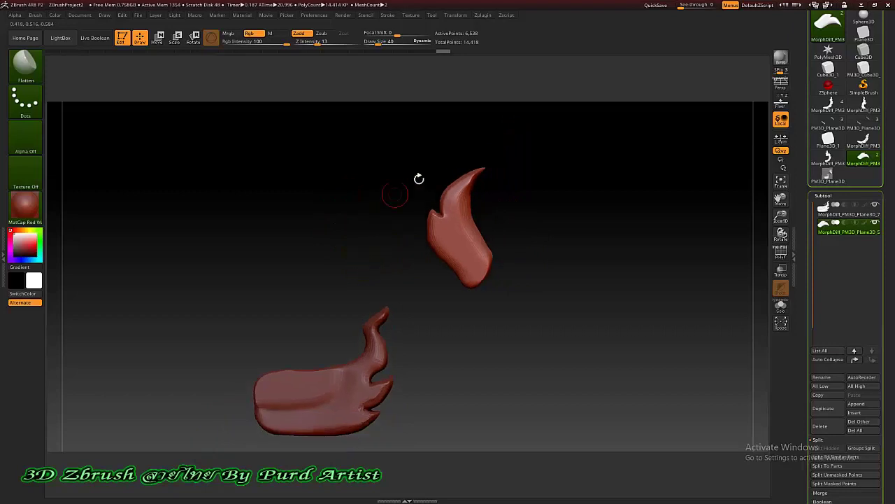
left_click(863, 122)
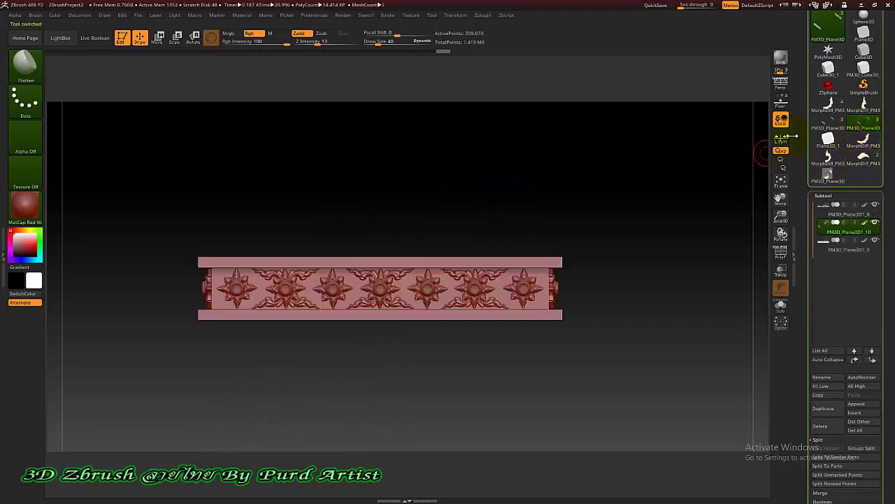
Select the four-flame kanok model and insert the small flame mesh as a subtool.
left_click(828, 126)
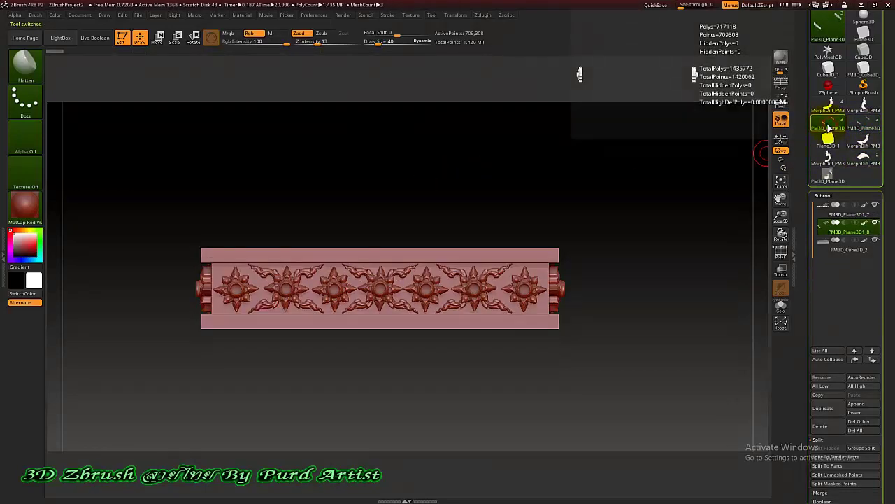
left_click(829, 104)
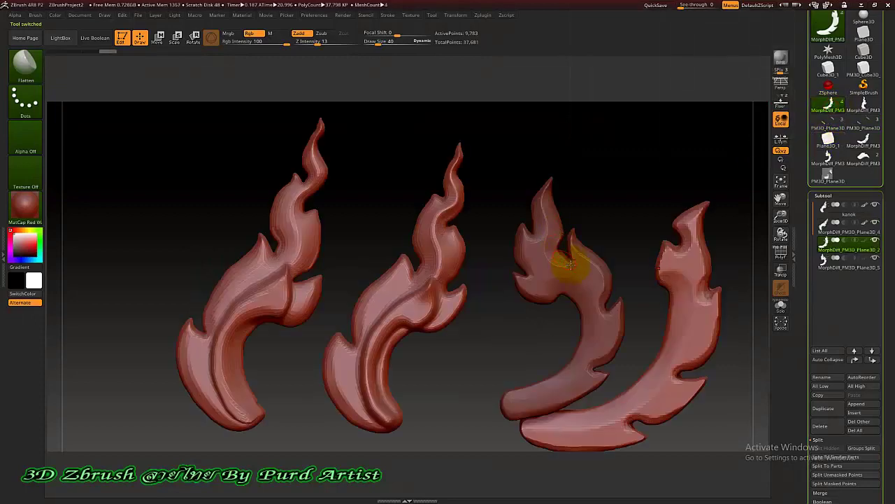
scroll(570, 263, "down", 2)
scroll(559, 253, "down", 2)
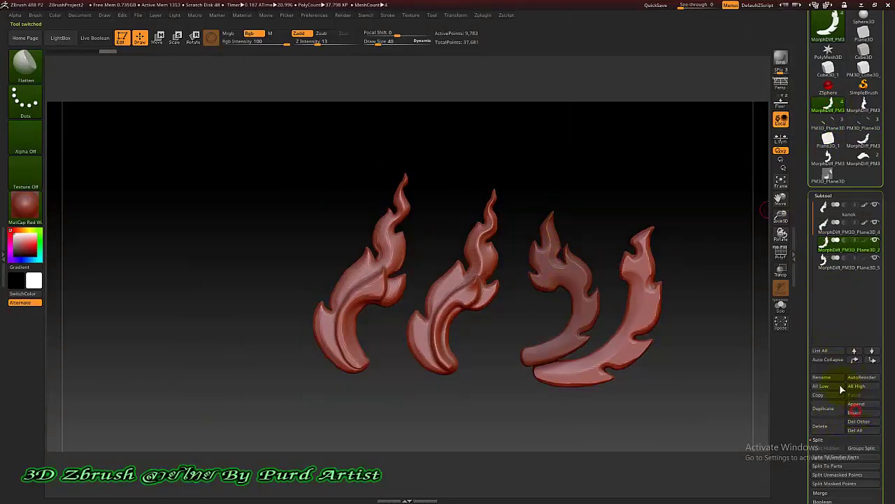
left_click(857, 412)
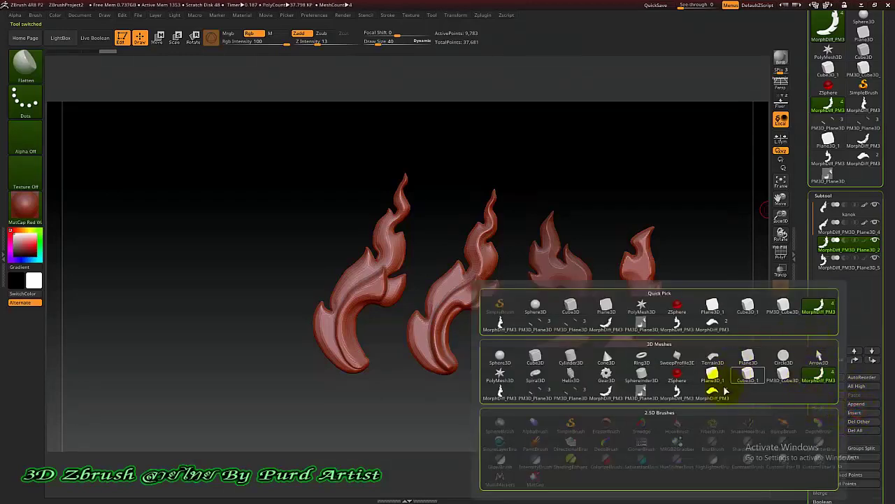
mouse_move(712, 394)
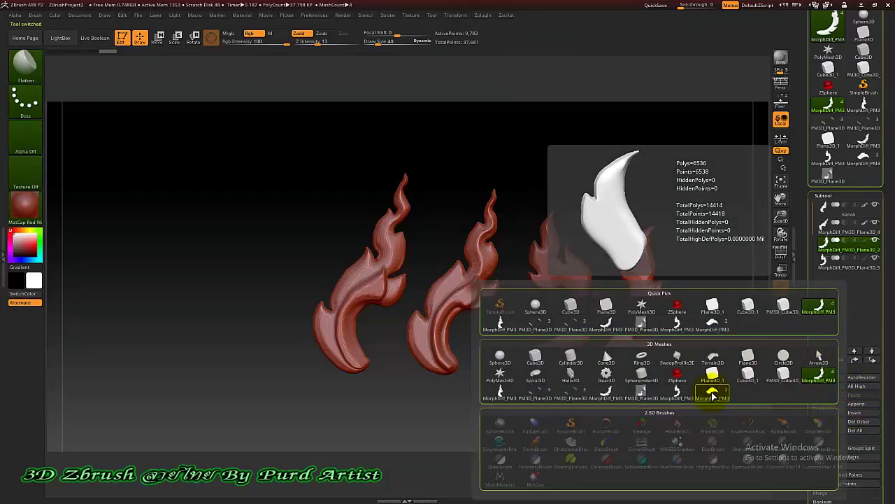
left_click(713, 394)
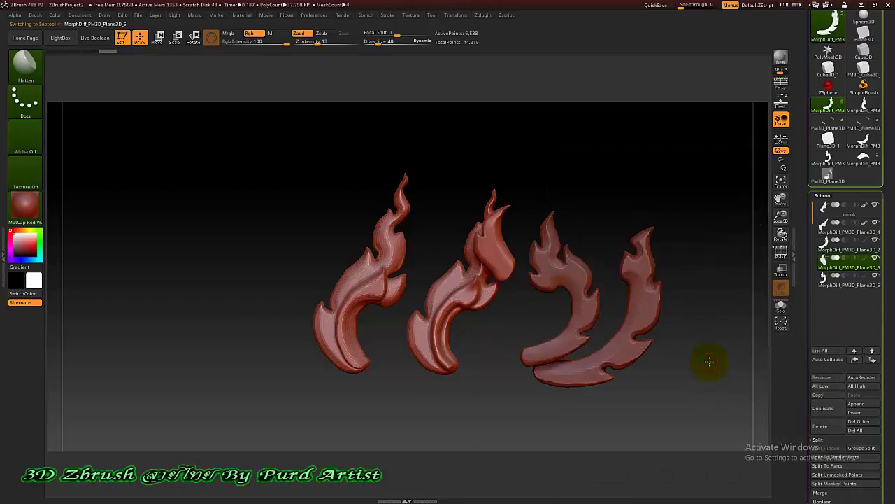
Move the inserted small flame left of the group, then select the two-flame tool.
left_click(168, 40)
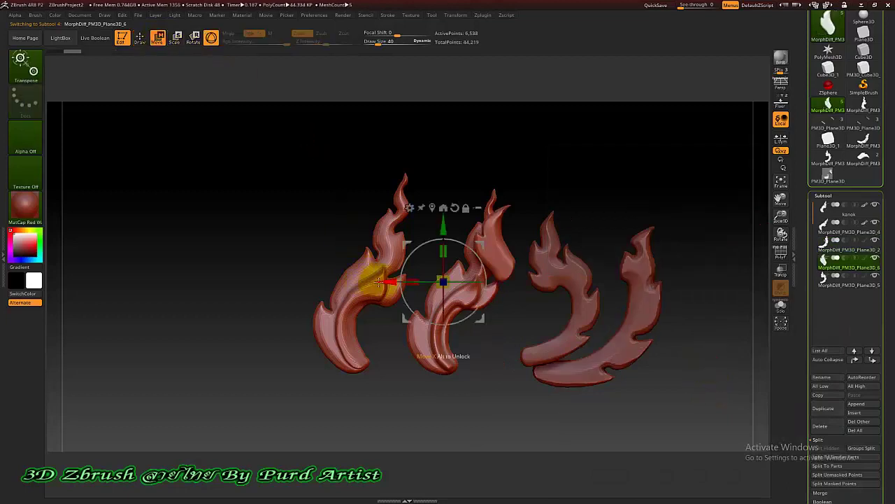
left_click_drag(443, 281, 495, 243)
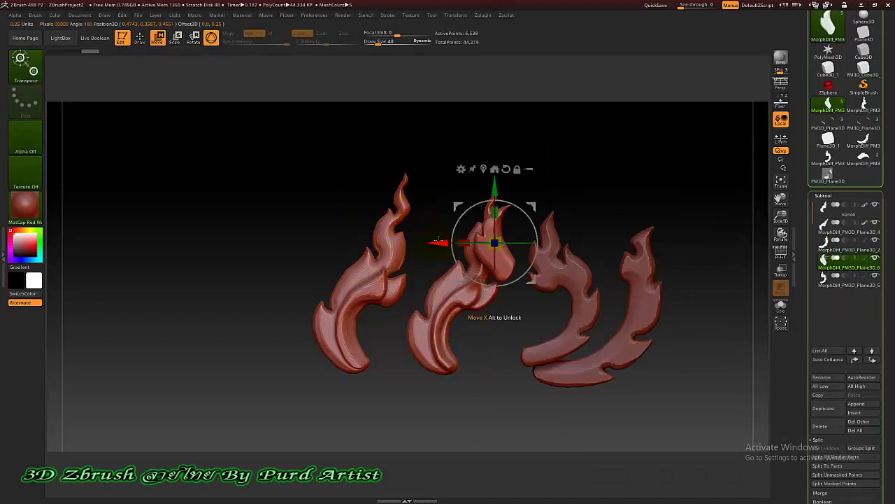
left_click_drag(437, 240, 223, 240)
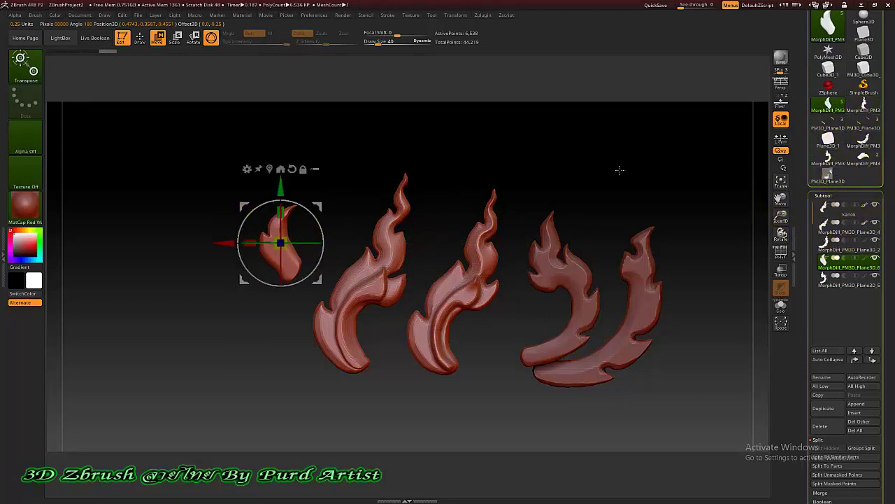
left_click(865, 161)
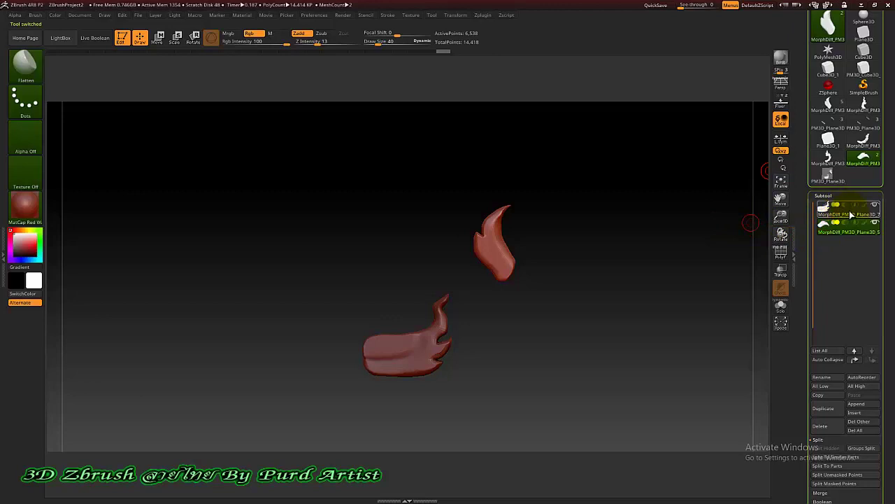
Insert the long horizontal flame piece into the kanok flame model as a new subtool.
left_click(850, 214)
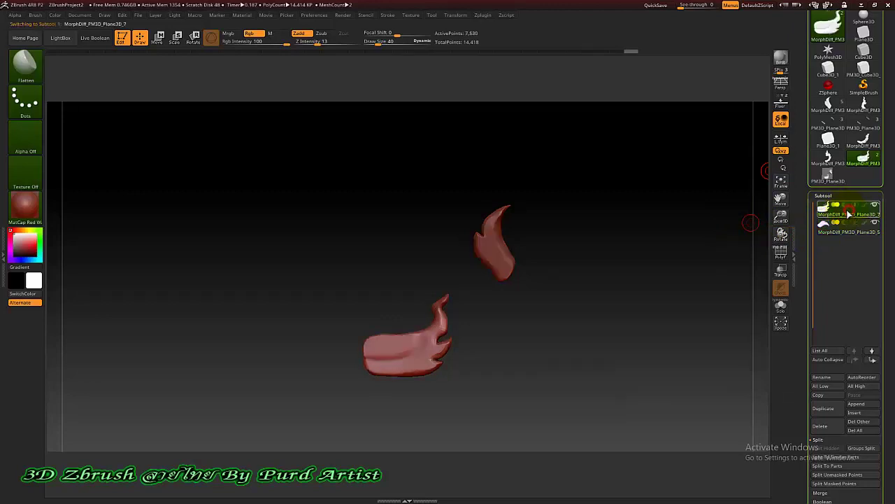
left_click(827, 106)
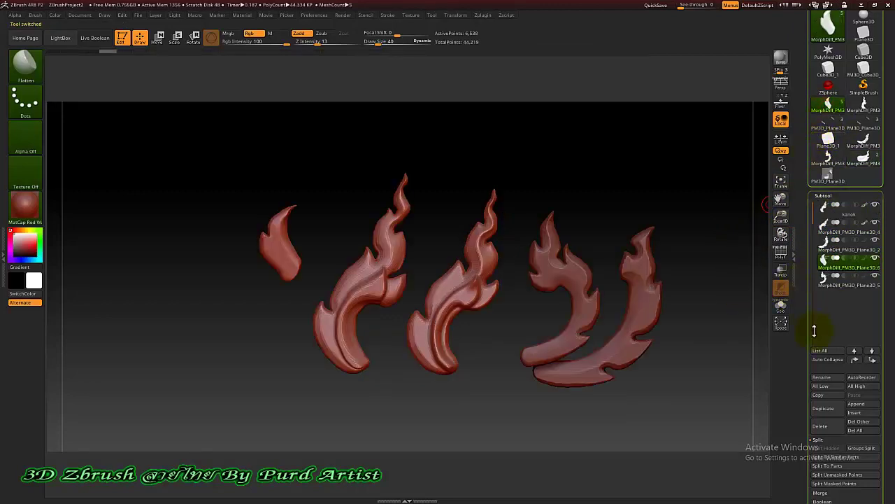
left_click(853, 414)
left_click(713, 395)
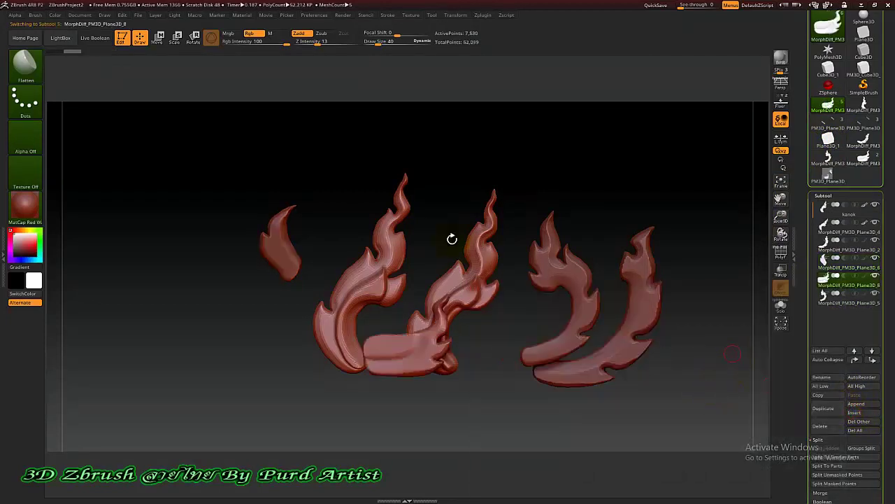
left_click(160, 38)
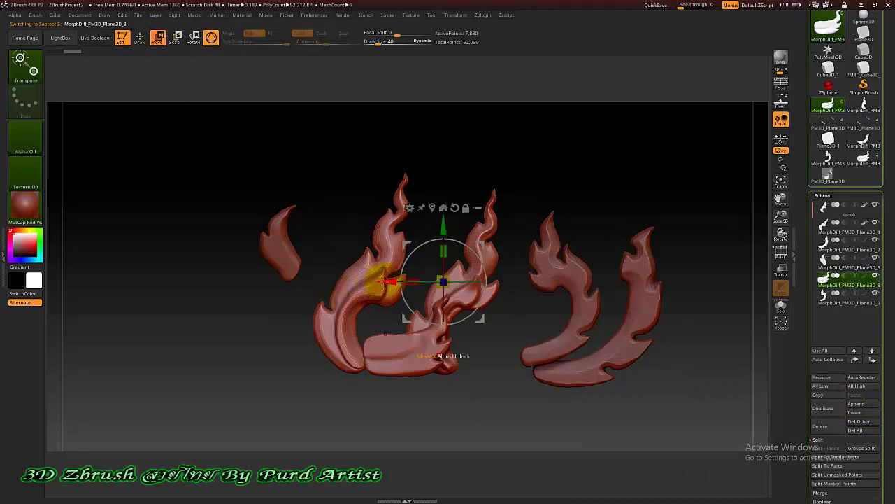
Align the flame pieces to the drawing, hide the reference grid, and orbit to check layered depth.
left_click_drag(378, 283, 219, 298)
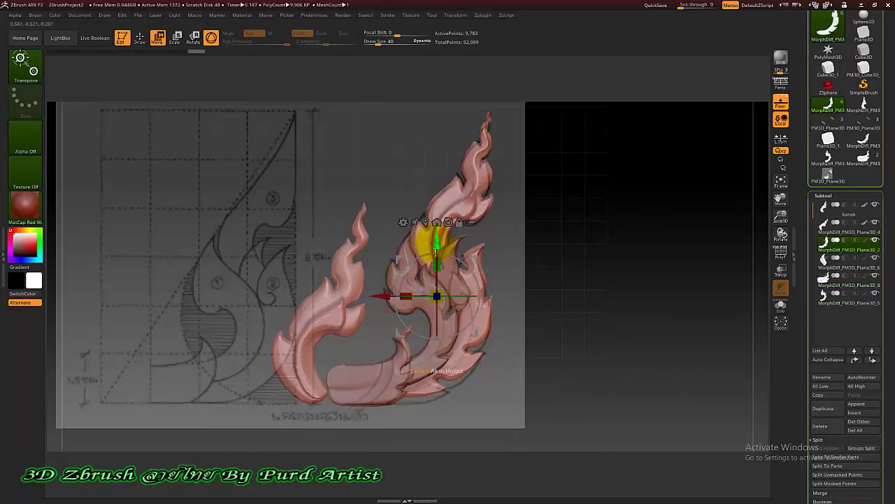
left_click_drag(435, 270, 435, 274)
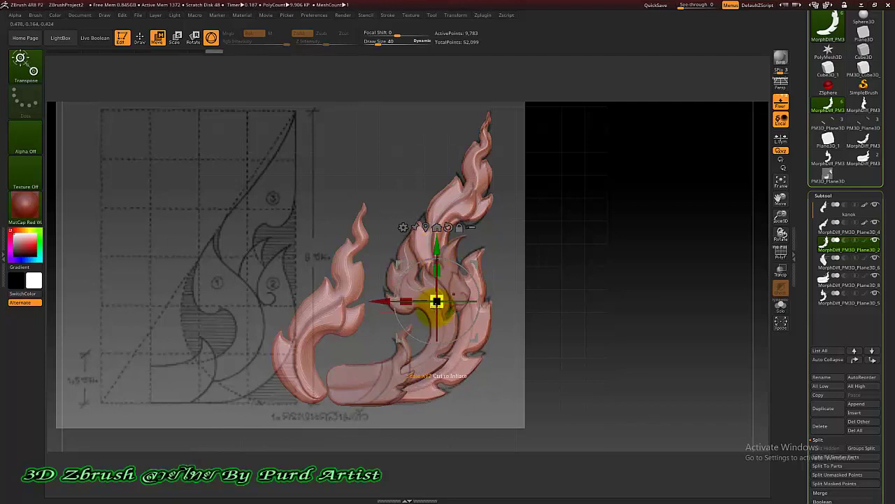
left_click(782, 105)
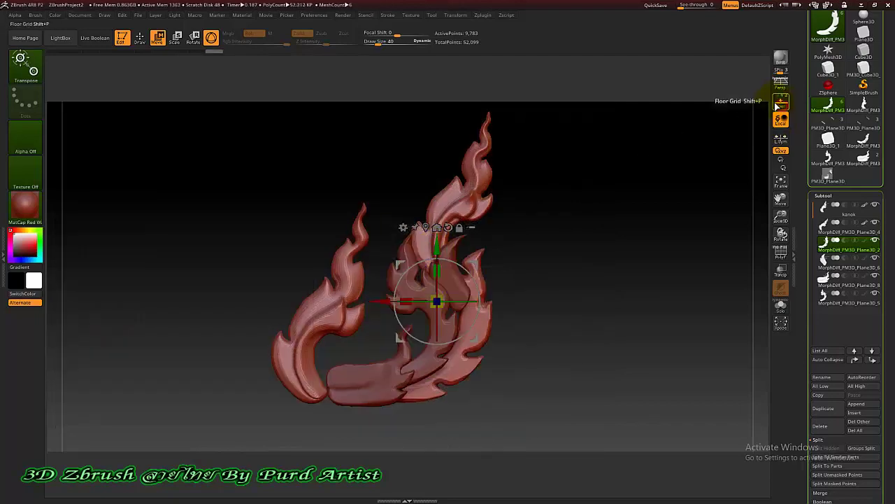
left_click(140, 38)
mouse_move(201, 146)
left_mouse_down()
mouse_move(215, 224)
mouse_move(204, 226)
left_mouse_up()
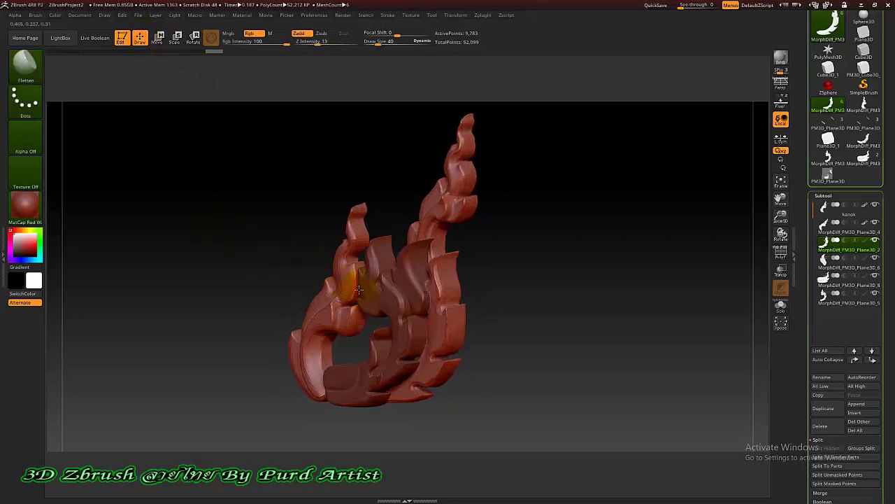
Zoom in on the flame model and hide the left flame subtool.
left_click_drag(358, 289, 331, 294, "alt")
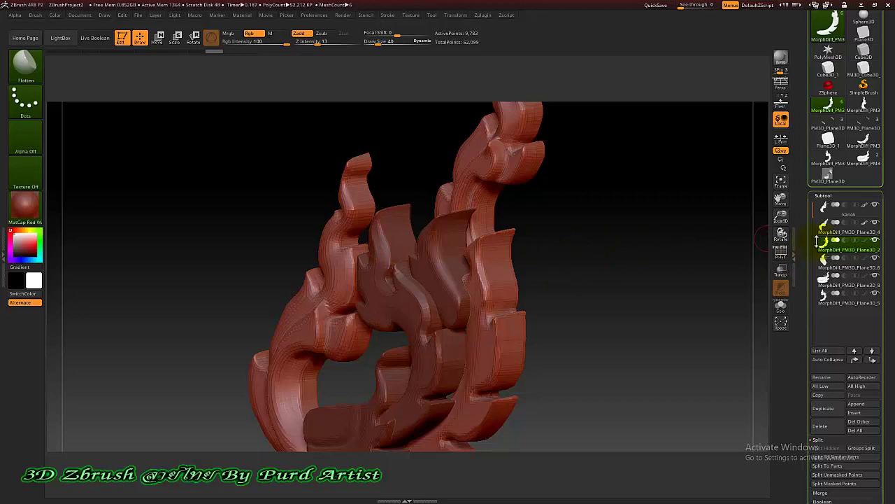
mouse_move(302, 230)
left_mouse_down()
mouse_move(266, 220)
mouse_move(305, 273)
left_mouse_up()
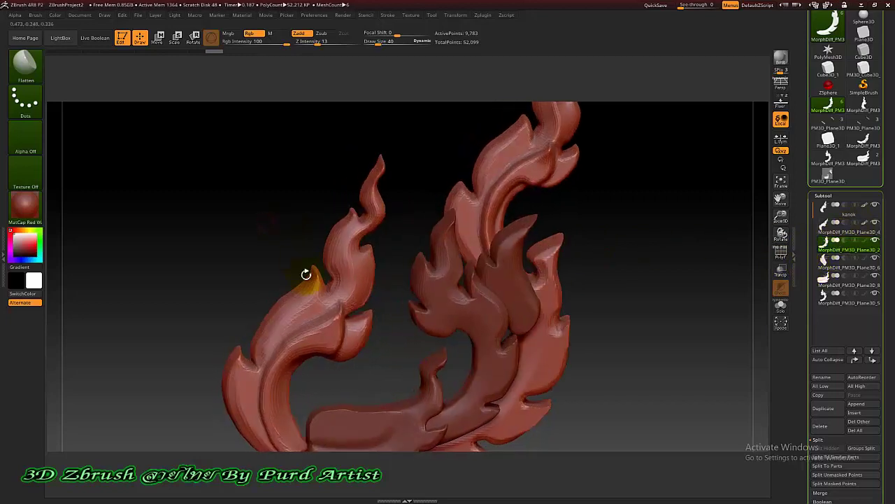
left_click(875, 222)
Turn the ornament upright and bring up the Move (W) Transpose gizmo.
mouse_move(349, 268)
left_mouse_down()
mouse_move(263, 280)
mouse_move(272, 276)
left_mouse_up()
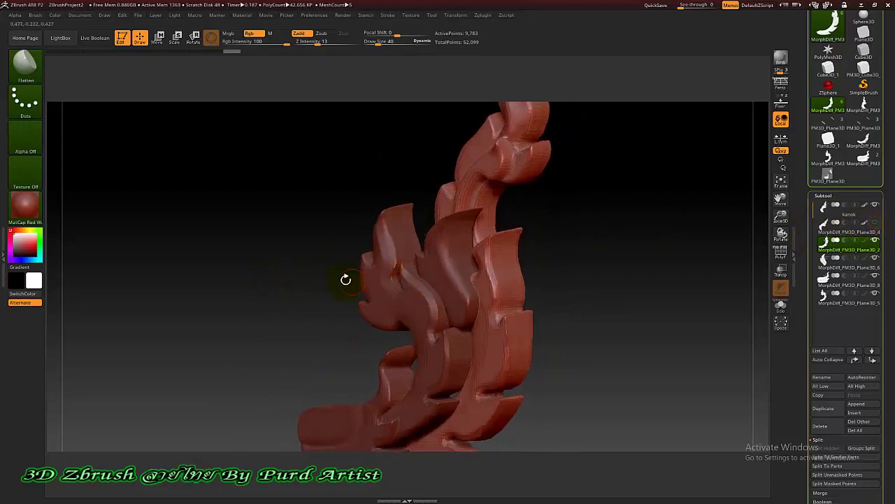
mouse_move(352, 245)
left_mouse_down()
mouse_move(314, 282)
mouse_move(328, 263)
left_mouse_up()
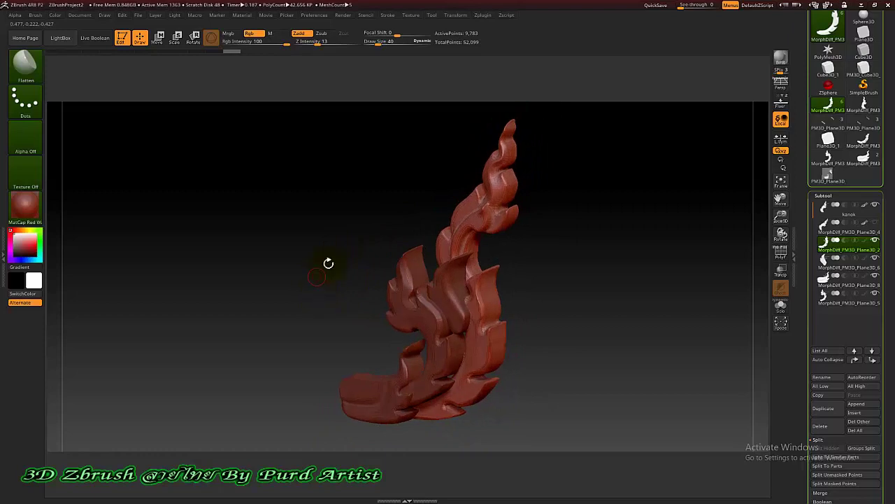
left_click(158, 37)
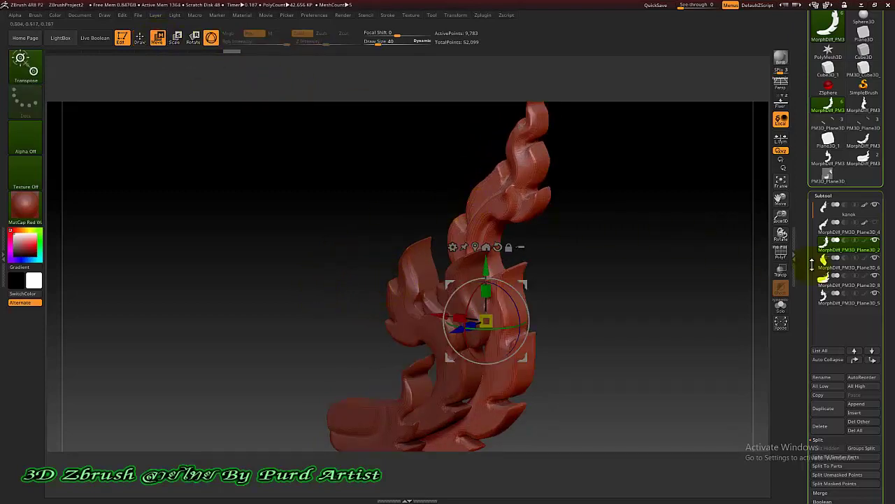
Select MorphDiff_PM3D_Plane3D_6 and shift the inner flame piece into position with the gizmo.
left_click(855, 267)
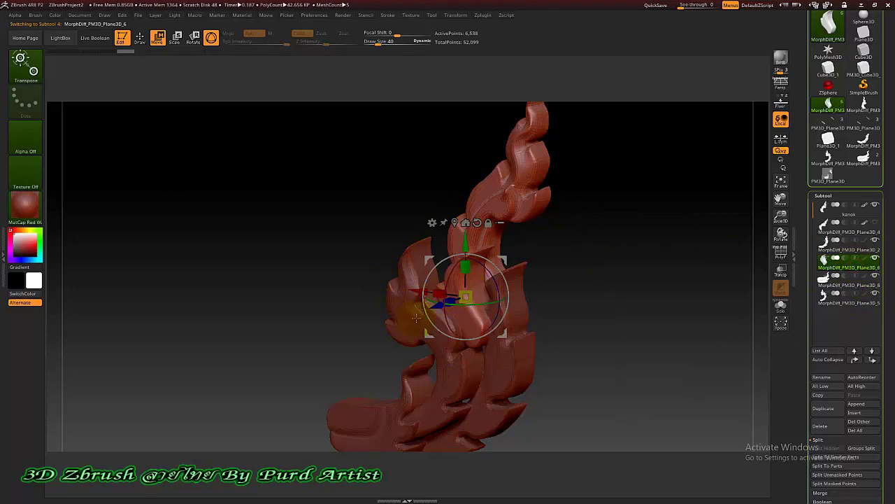
left_click_drag(436, 305, 461, 298)
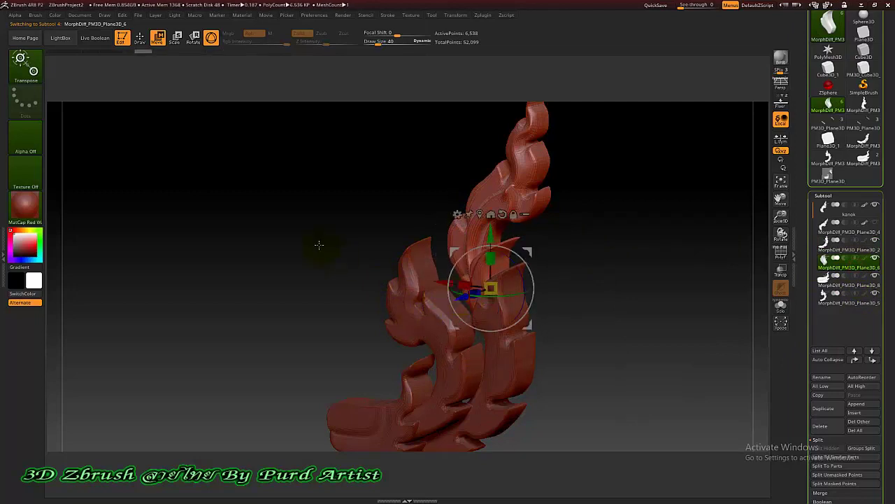
left_click_drag(319, 245, 356, 261)
left_click_drag(492, 288, 480, 309)
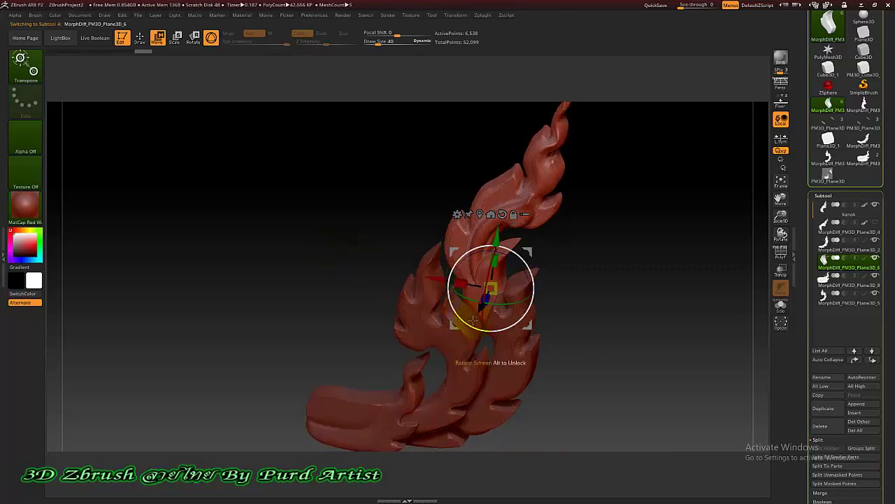
mouse_move(334, 250)
left_mouse_down()
mouse_move(316, 235)
mouse_move(687, 261)
left_mouse_up()
Select MorphDiff_PM3D_Plane3D_5 and move it into place within the flame stack.
left_click(839, 300)
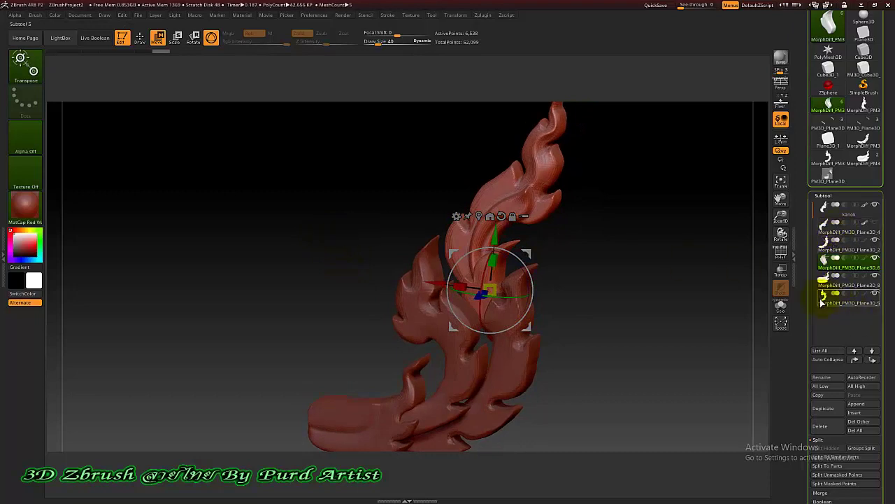
left_click(840, 301)
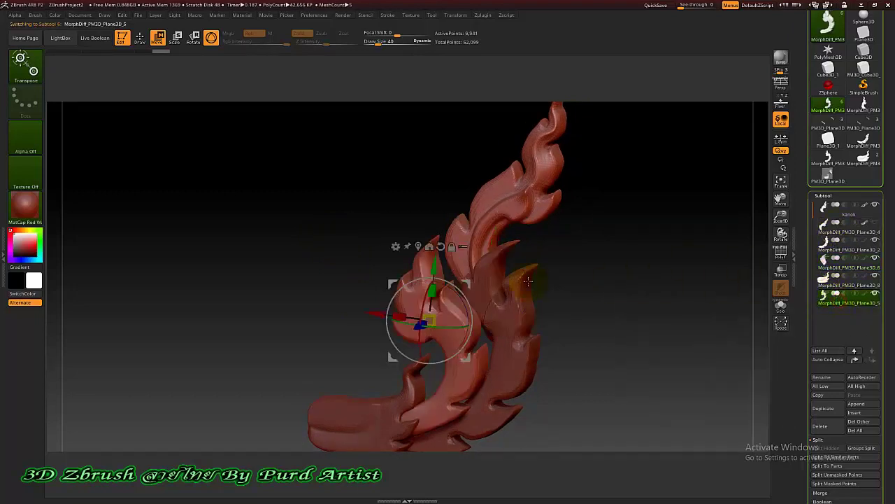
left_click_drag(427, 321, 423, 316)
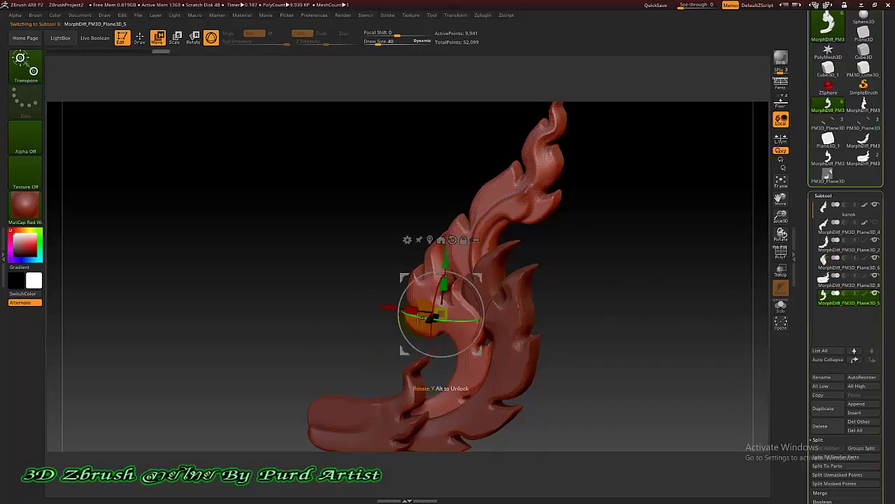
left_click(854, 252)
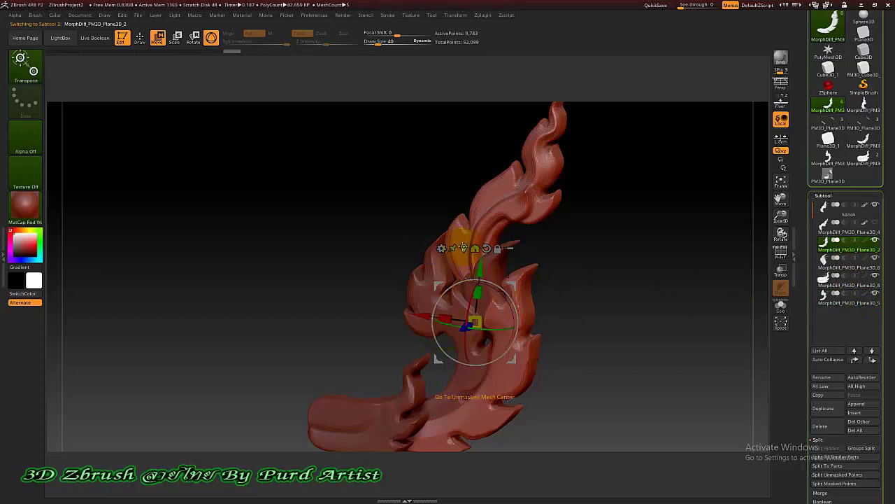
Recentre the gizmo on the back flame MorphDiff_PM3D_Plane3D_2 and nudge it into place.
left_click(475, 249)
left_click_drag(438, 363, 444, 361)
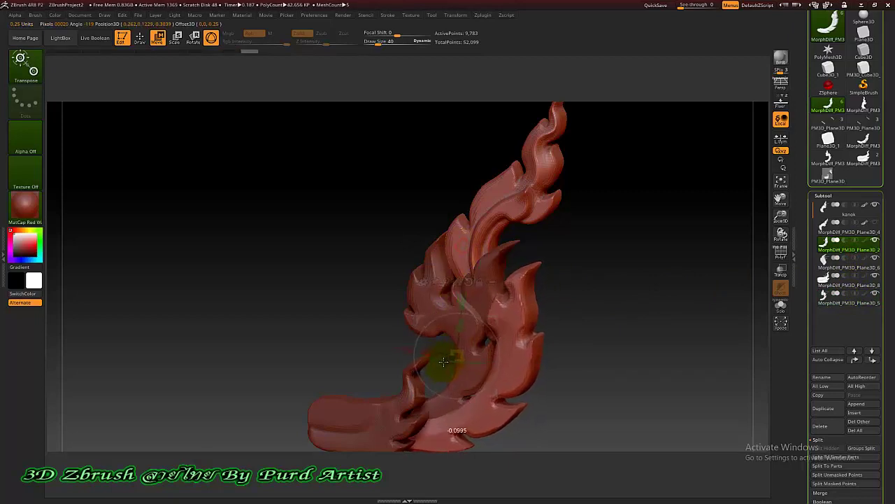
mouse_move(371, 322)
left_mouse_down()
mouse_move(331, 293)
mouse_move(350, 292)
mouse_move(340, 284)
left_mouse_up()
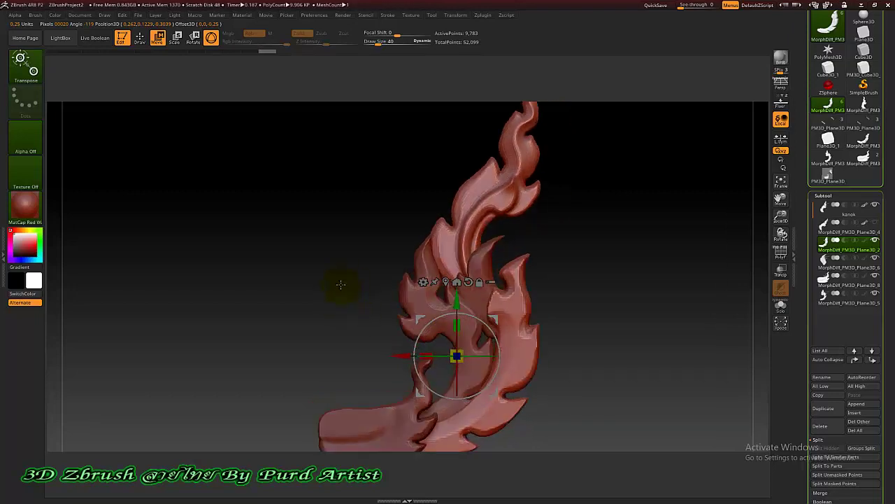
mouse_move(295, 327)
left_mouse_down()
mouse_move(280, 334)
mouse_move(286, 342)
mouse_move(368, 296)
left_mouse_up()
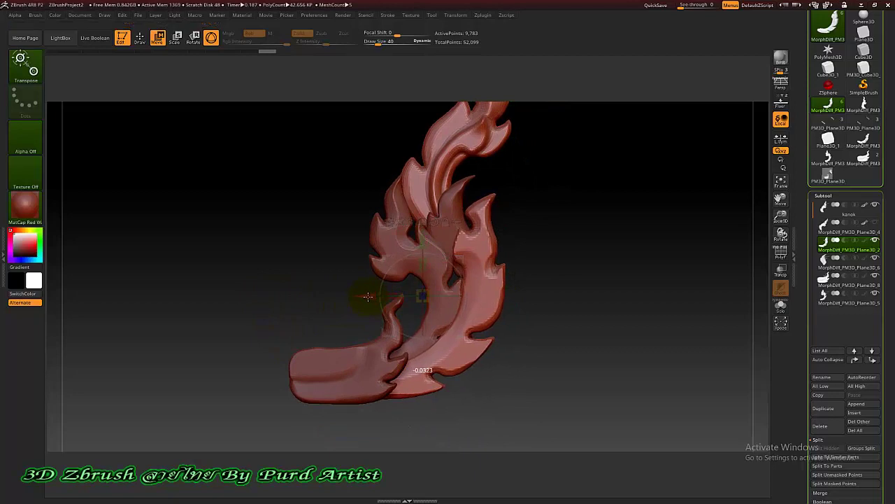
mouse_move(296, 290)
left_mouse_down()
mouse_move(304, 312)
mouse_move(315, 315)
left_mouse_up()
left_click_drag(435, 317, 435, 317)
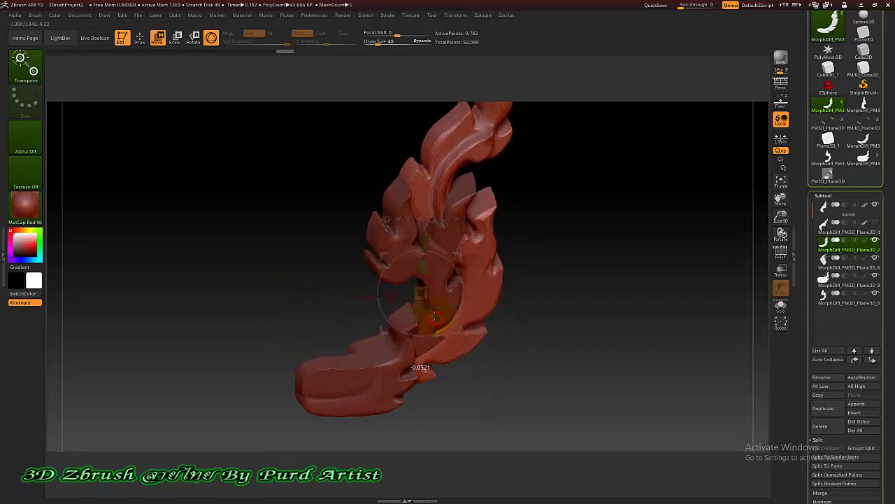
left_click_drag(326, 296, 310, 303)
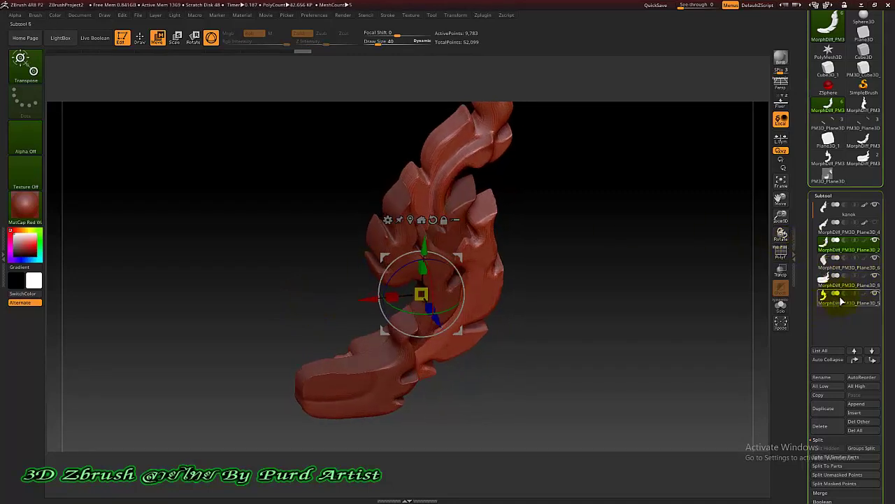
Push MorphDiff_PM3D_Plane3D_5 along the depth axis to tighten the flame layering.
left_click(840, 300)
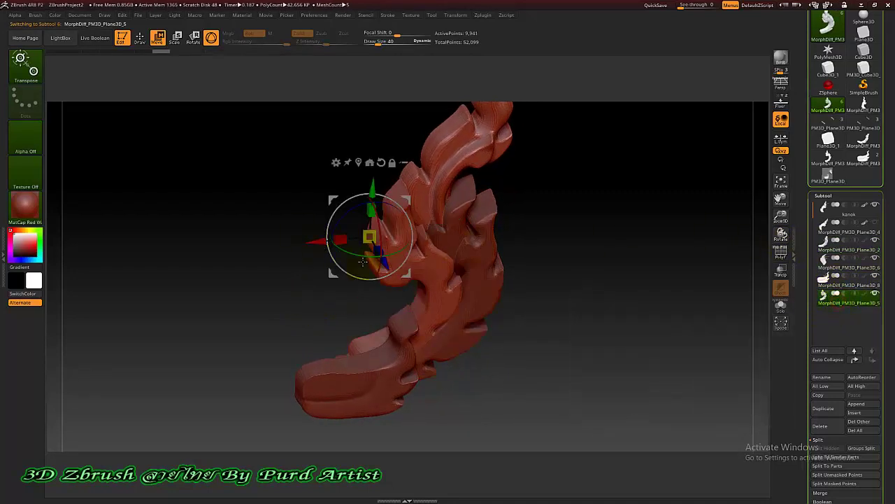
left_click_drag(383, 262, 383, 266)
mouse_move(276, 296)
left_mouse_down()
mouse_move(253, 262)
mouse_move(273, 254)
left_mouse_up()
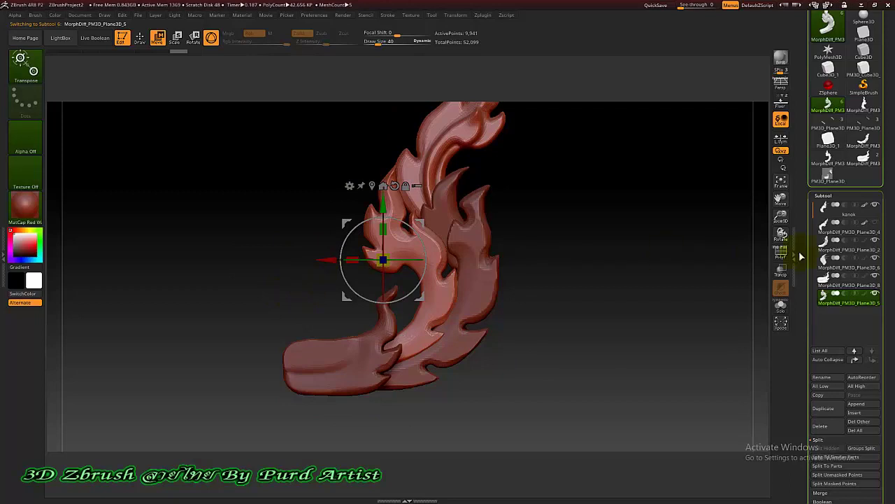
left_click(854, 285)
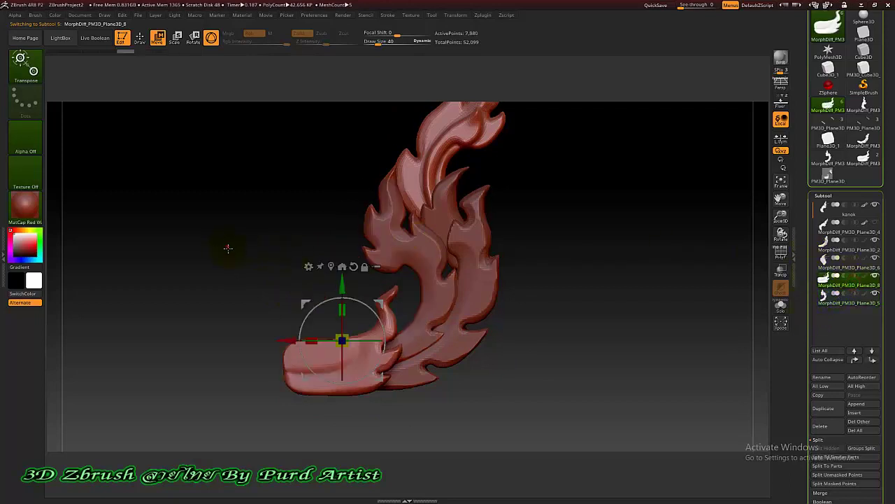
Shift the curled base piece Plane3D_8 up and inward beneath the stack, then switch back to Draw (Q).
left_click_drag(228, 248, 223, 247)
mouse_move(304, 348)
left_mouse_down()
mouse_move(290, 340)
mouse_move(310, 349)
mouse_move(331, 343)
left_mouse_up()
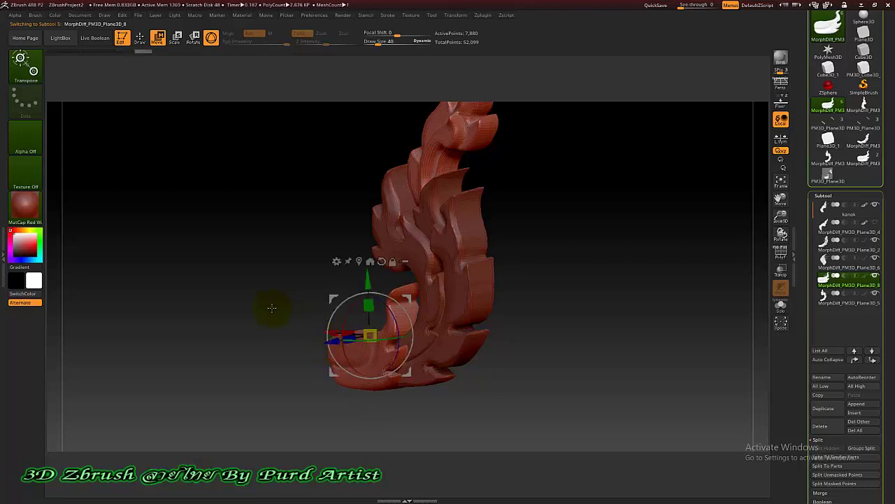
mouse_move(272, 305)
left_mouse_down()
mouse_move(296, 294)
mouse_move(279, 277)
mouse_move(298, 291)
mouse_move(306, 250)
mouse_move(251, 265)
mouse_move(294, 282)
mouse_move(329, 270)
mouse_move(342, 280)
mouse_move(296, 286)
mouse_move(248, 268)
left_mouse_up()
left_click(145, 39)
left_click(273, 252)
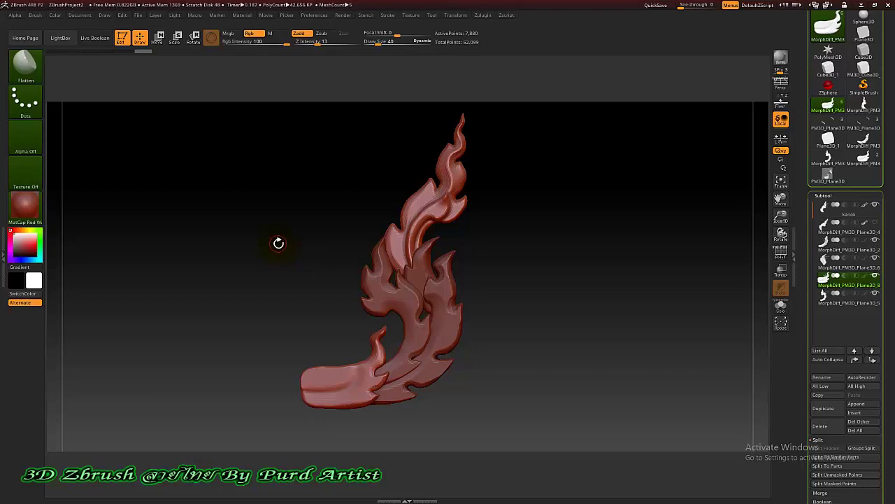
Turn on the PolyF wireframe and check the outlines of Plane3D_6 and Plane3D_2.
key("shift+f")
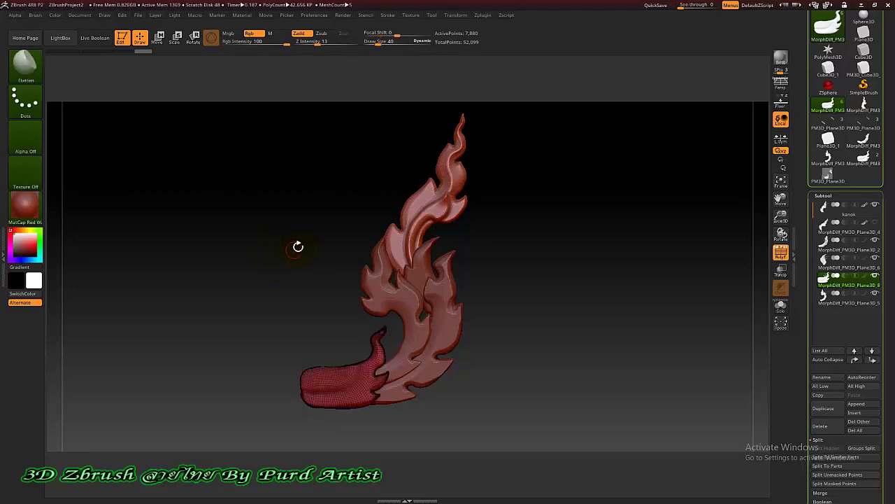
left_click(850, 269)
left_click(850, 262)
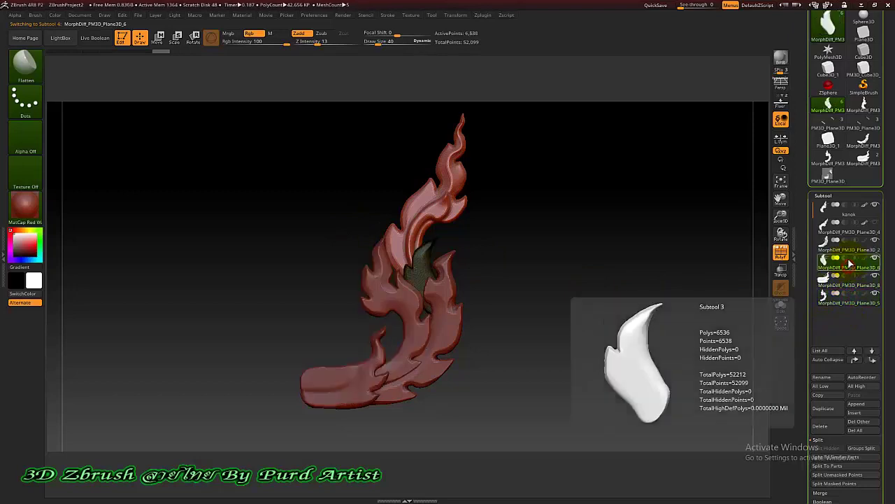
left_click(849, 245)
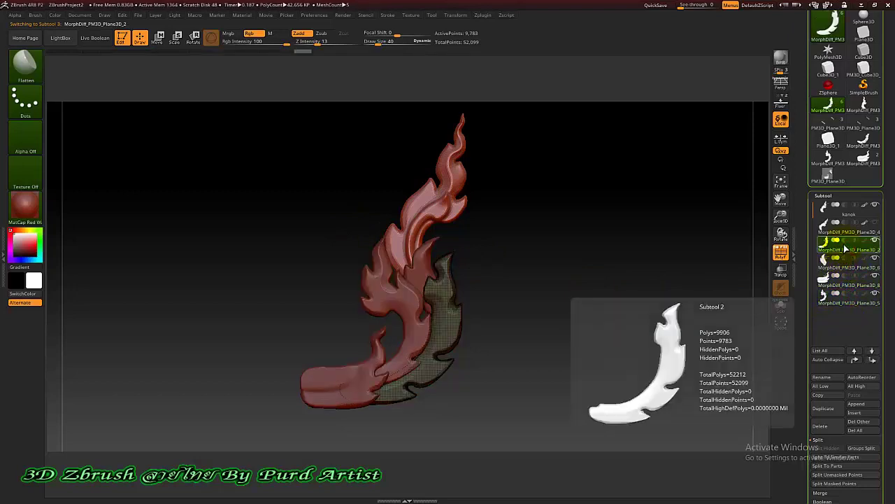